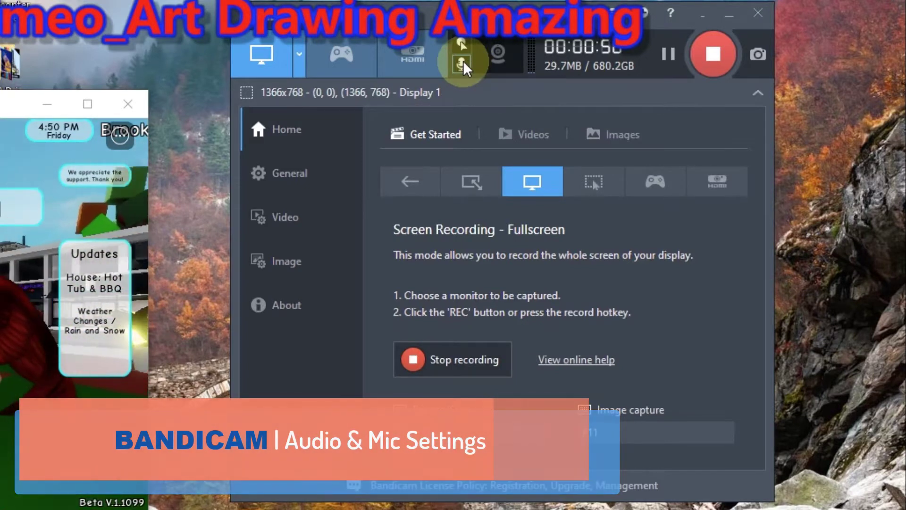
# Step: Open Bandicam's Sound recording settings and expand the Primary Sound Device list
pyautogui.click(461, 62)
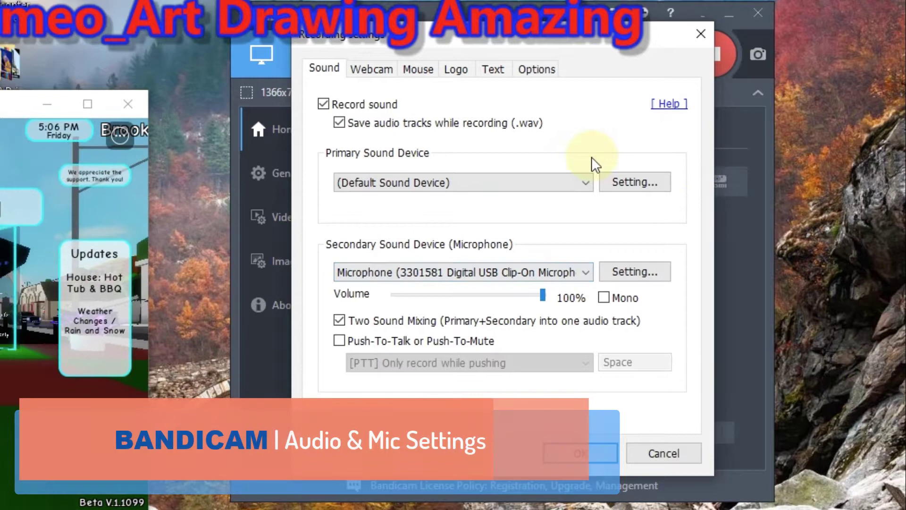
pyautogui.click(588, 185)
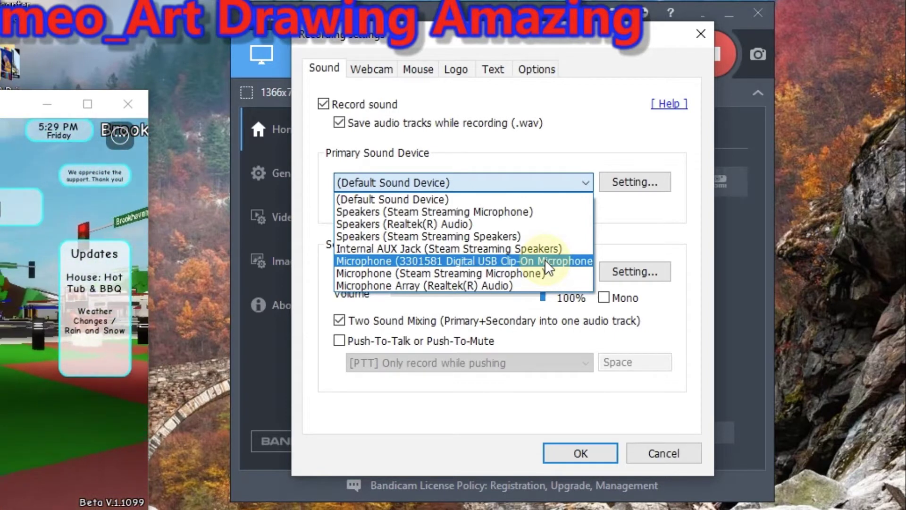
# Step: Keep Default Sound Device as primary, select the second Windows sound device, then close that window
pyautogui.click(524, 198)
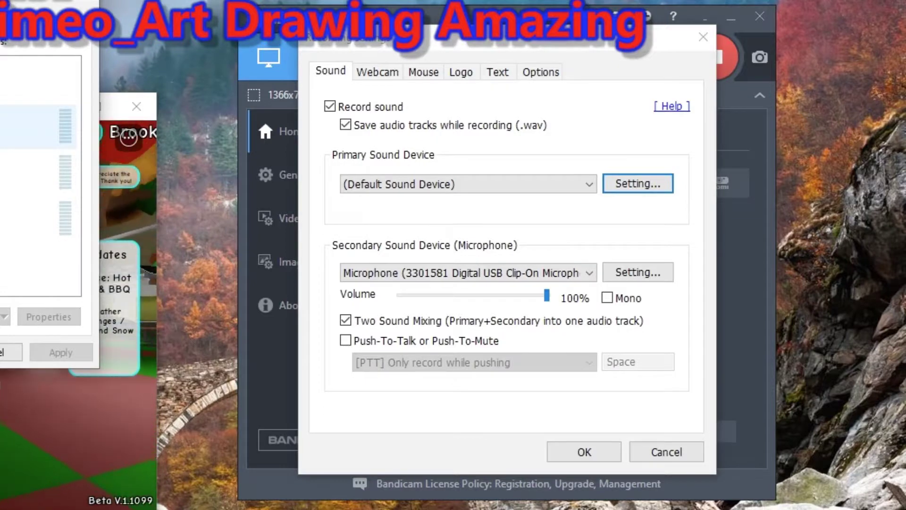
pyautogui.click(37, 174)
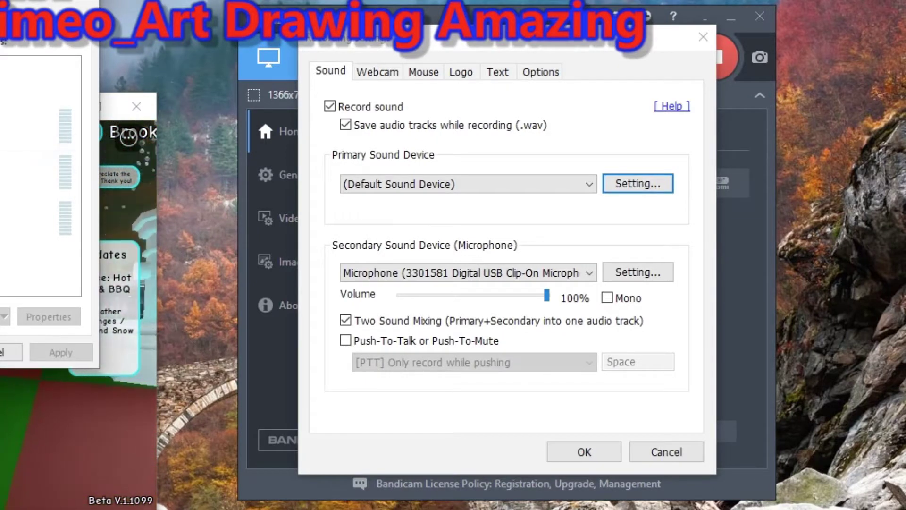
pyautogui.press('Return')
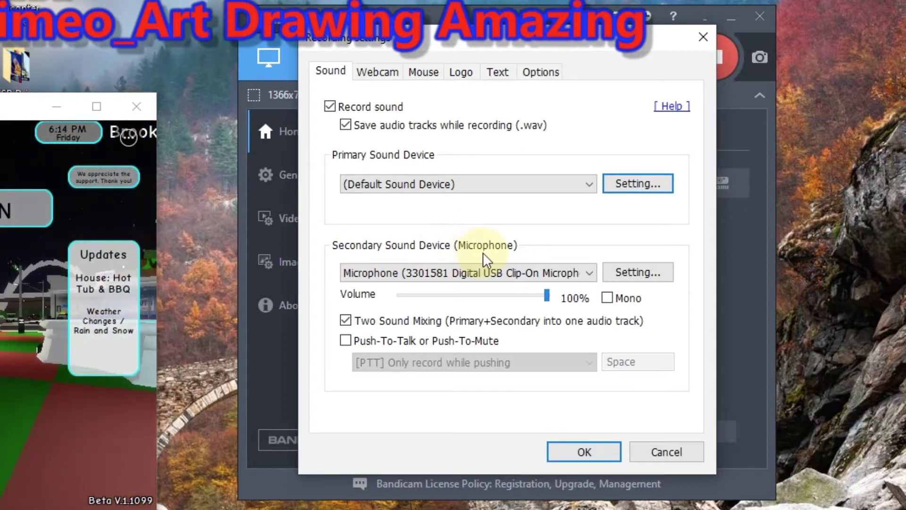
# Step: Choose the Digital USB Clip-On Microphone as the secondary sound device
pyautogui.click(590, 275)
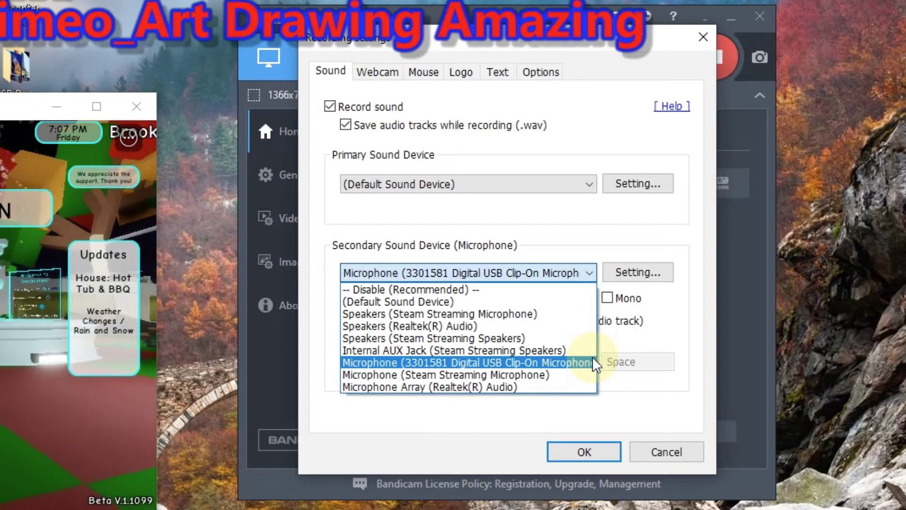
pyautogui.click(593, 358)
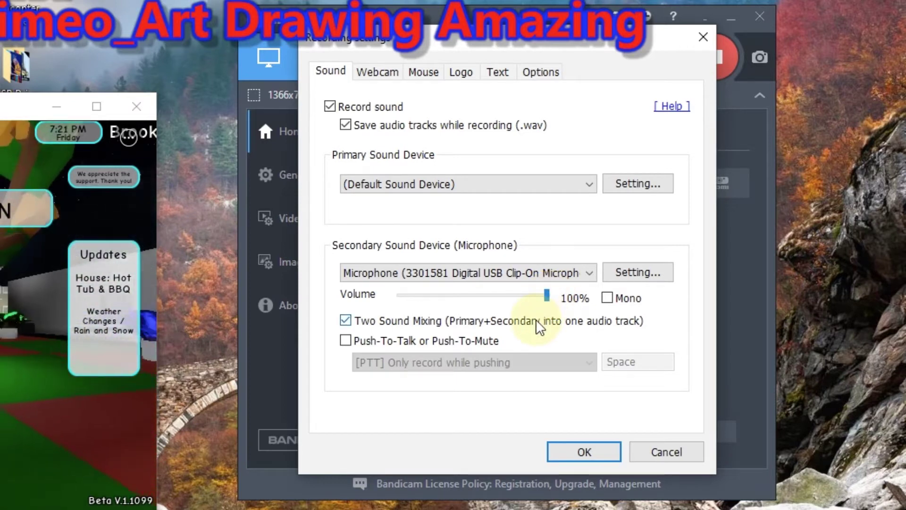
# Step: Leave Mono unchecked after toggling it, and turn on Two Sound Mixing
pyautogui.click(608, 298)
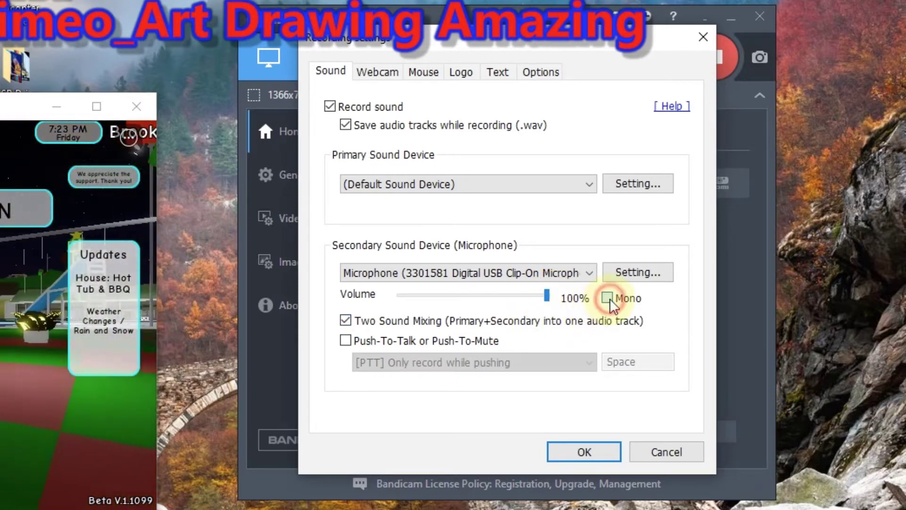
pyautogui.click(608, 298)
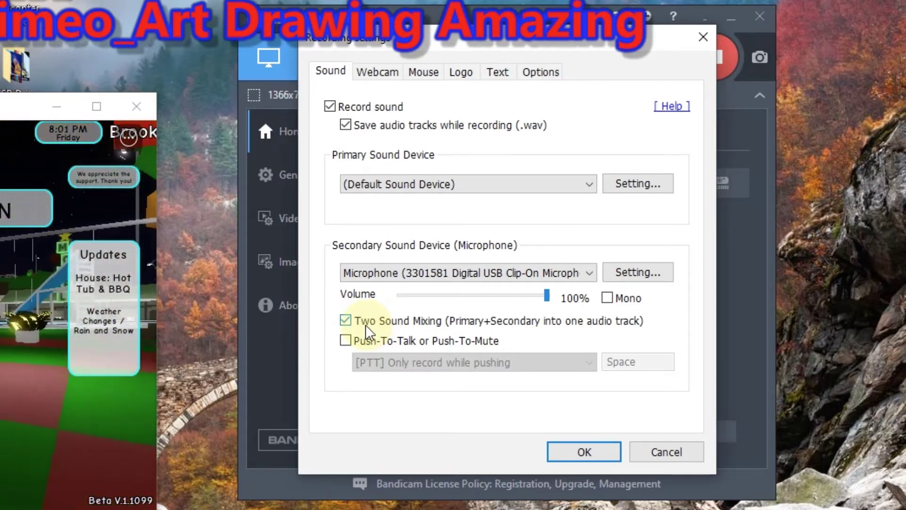
pyautogui.click(349, 322)
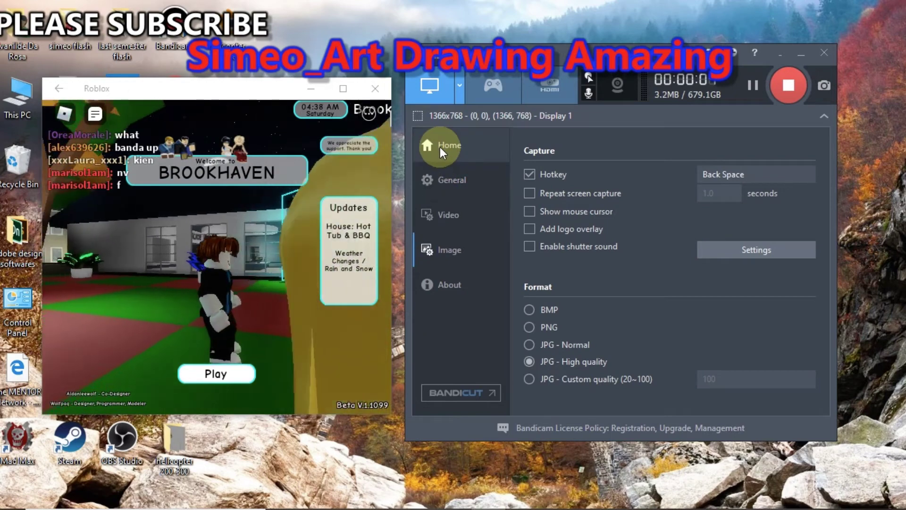
# Step: Return to Bandicam's Home page and maximize the Roblox Brookhaven window
pyautogui.click(439, 147)
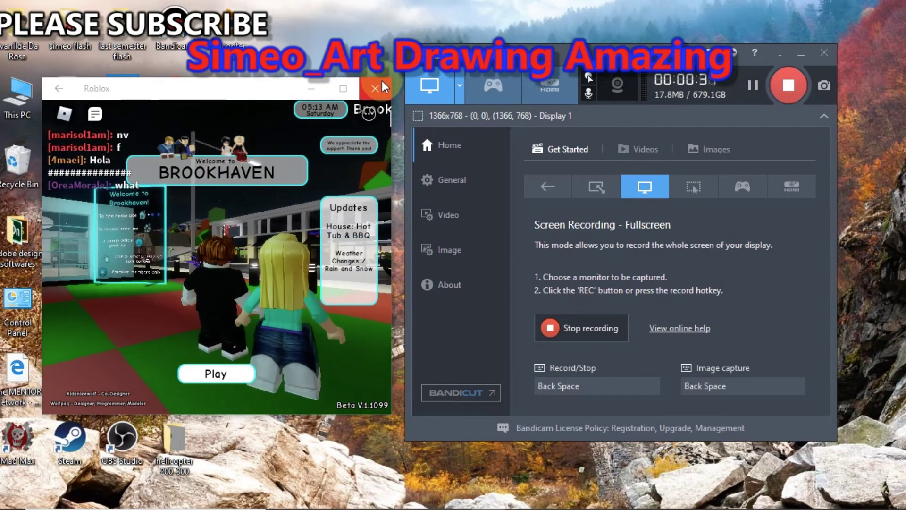
pyautogui.click(344, 90)
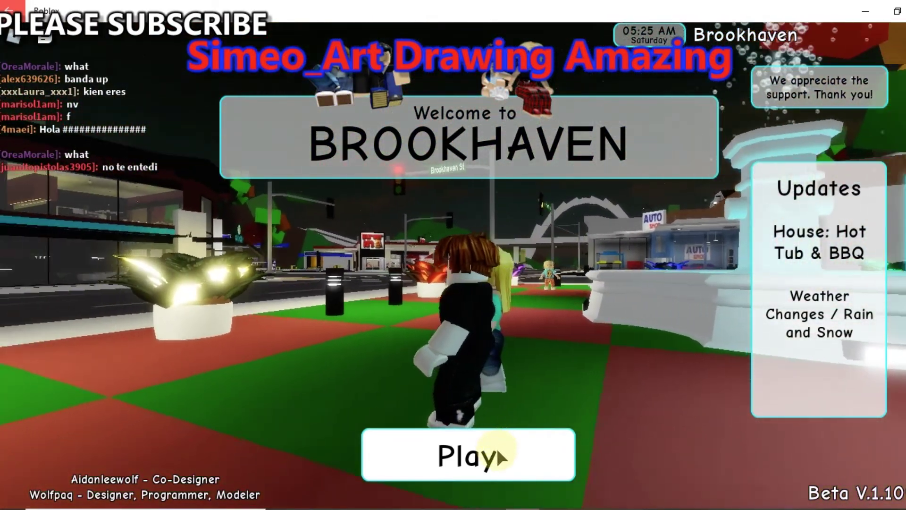
# Step: Start the Brookhaven game and run the avatar across the plaza
pyautogui.click(498, 449)
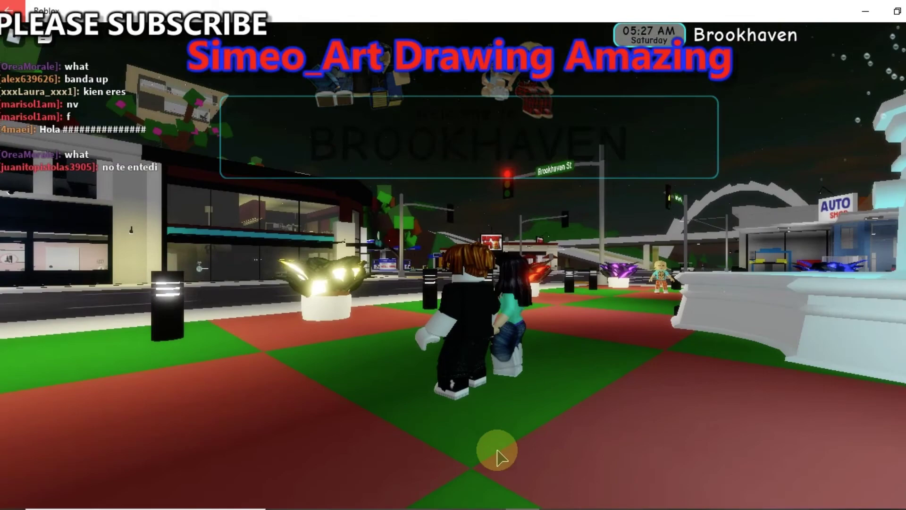
pyautogui.press('w')
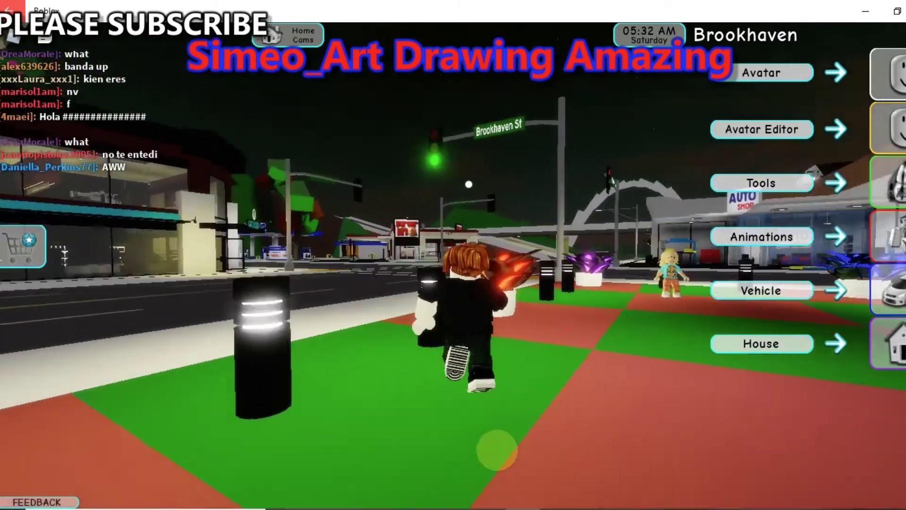
pyautogui.press('a')
pyautogui.press('a')
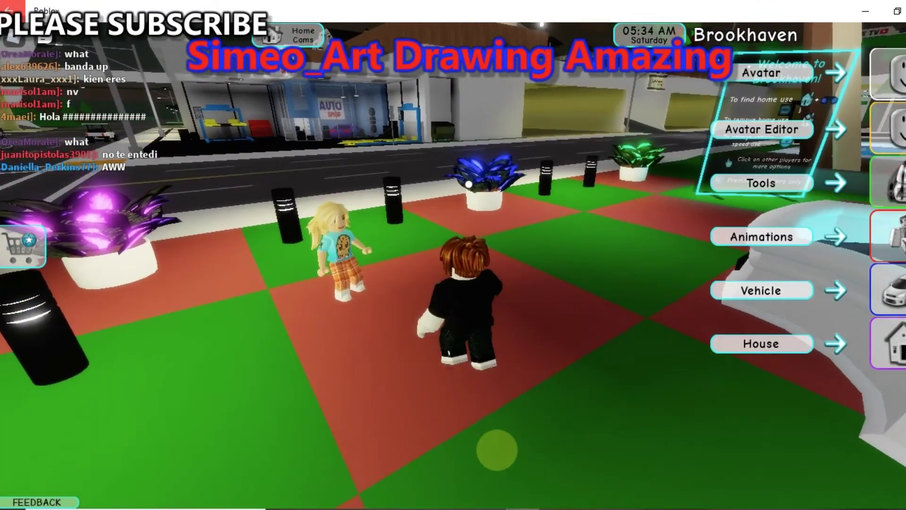
pyautogui.press('w')
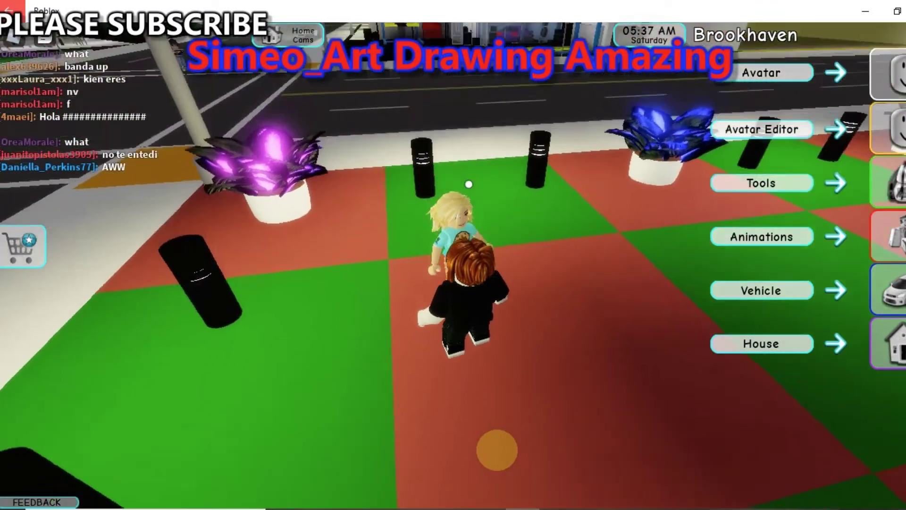
pyautogui.moveTo(469, 185); pyautogui.dragTo(469, 185)
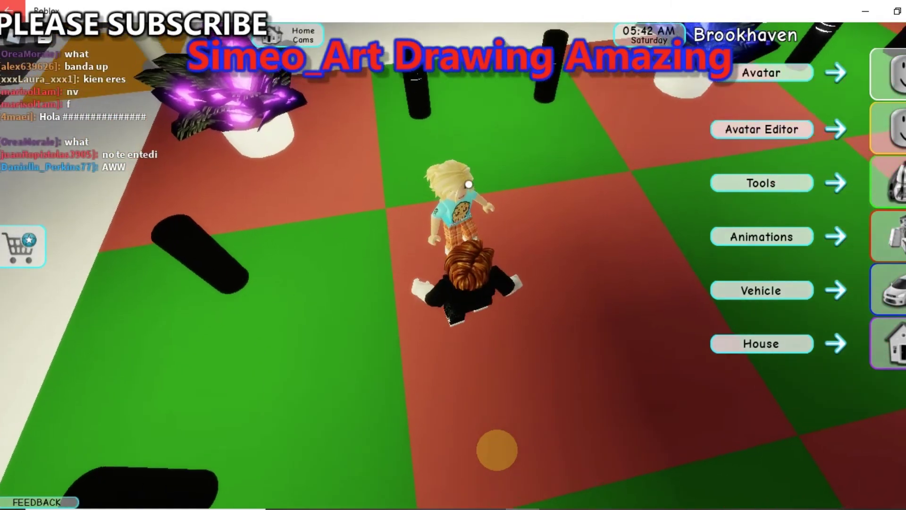
pyautogui.moveTo(469, 184); pyautogui.dragTo(469, 185)
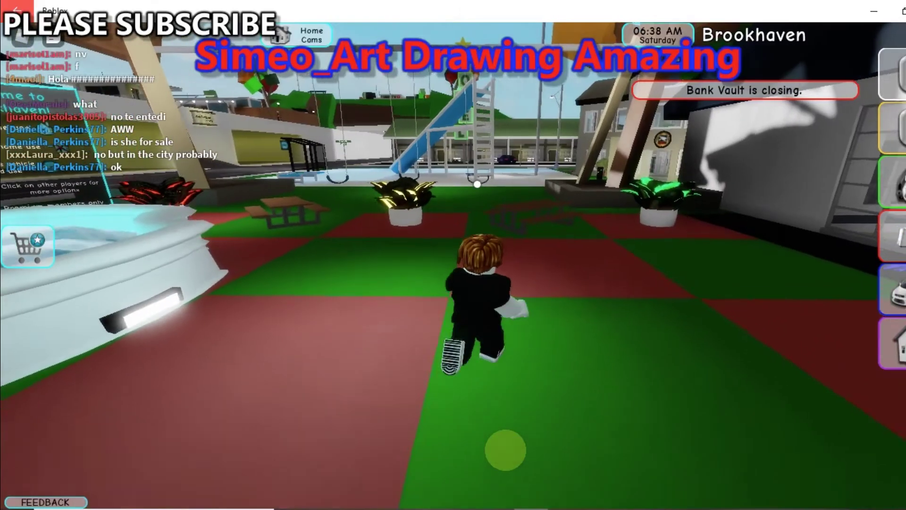
# Step: Run the avatar over the picnic table to the swings and sit on one
pyautogui.press('w')
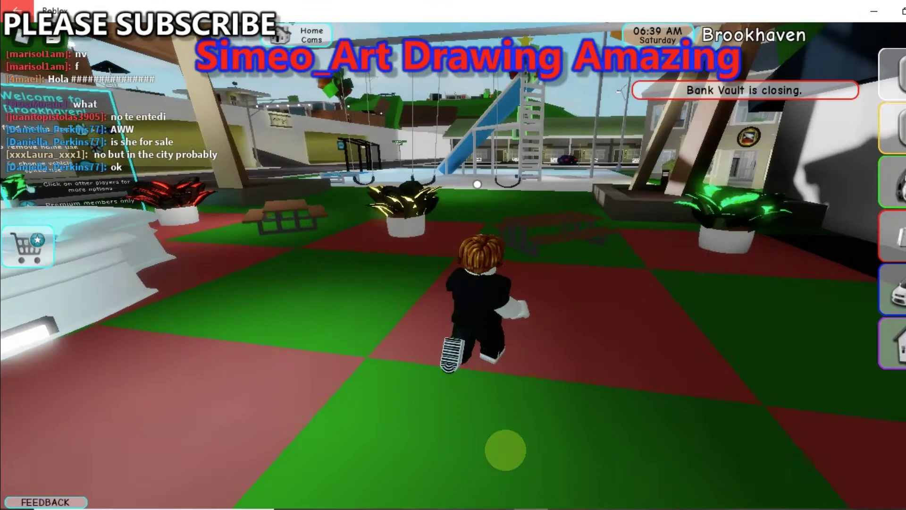
pyautogui.press('w')
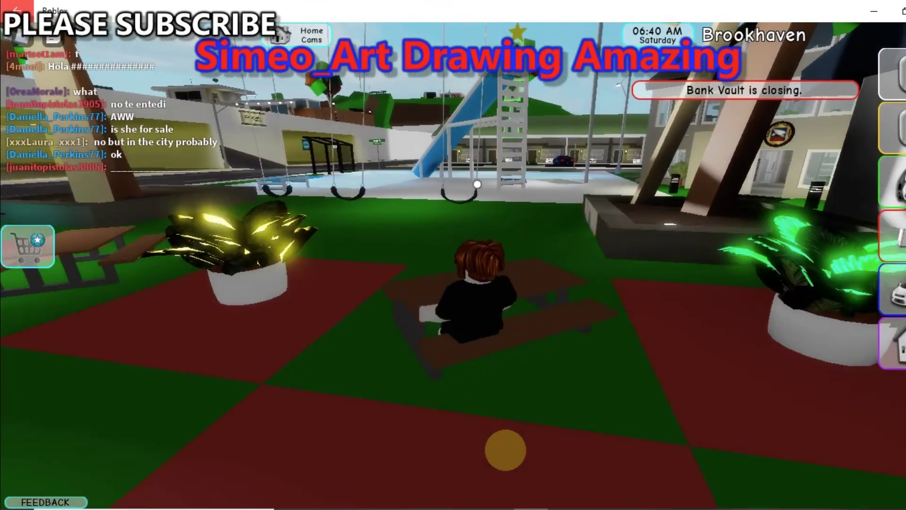
pyautogui.press('w')
pyautogui.press('s')
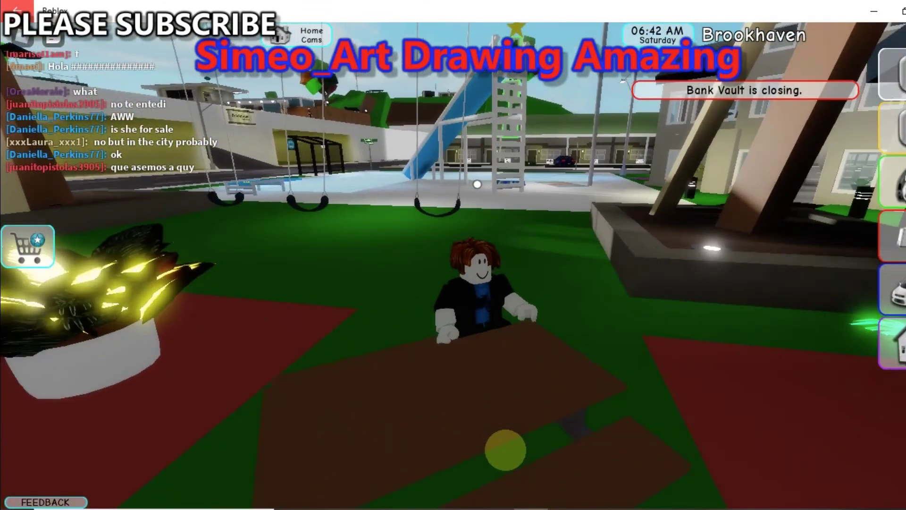
pyautogui.press('space')
pyautogui.press('w')
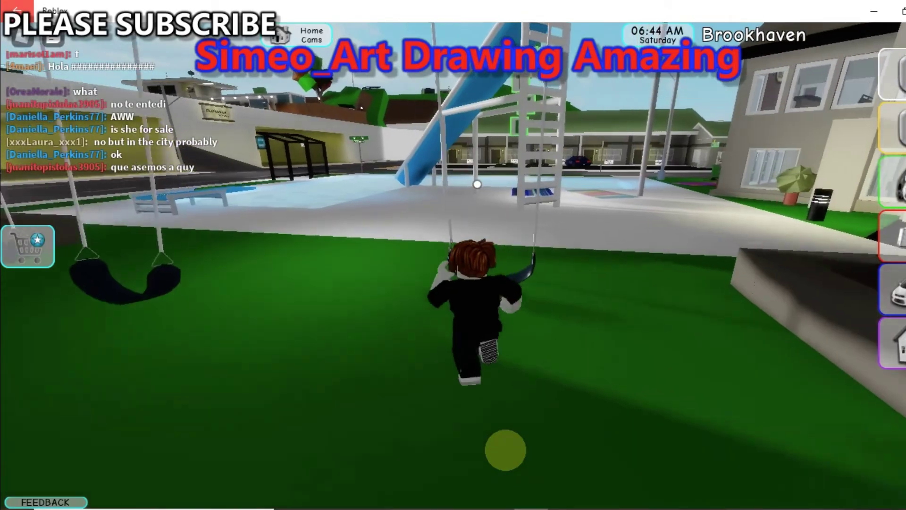
pyautogui.press('w')
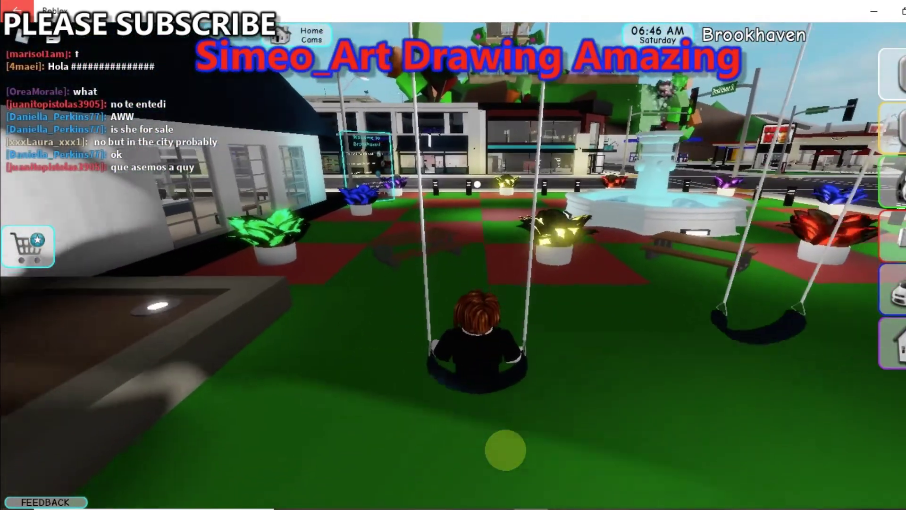
# Step: Orbit the camera around the swinging avatar, past the house, fountain and shops
pyautogui.press('Right')
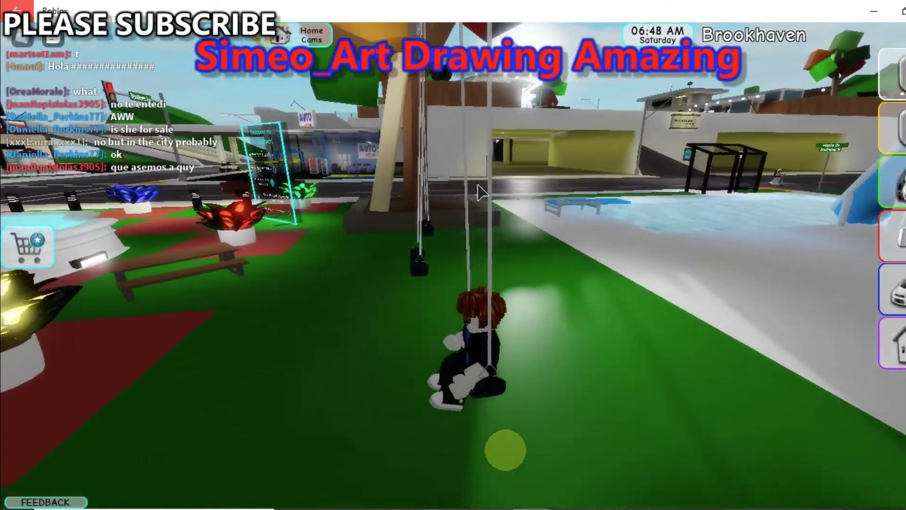
pyautogui.press('Right')
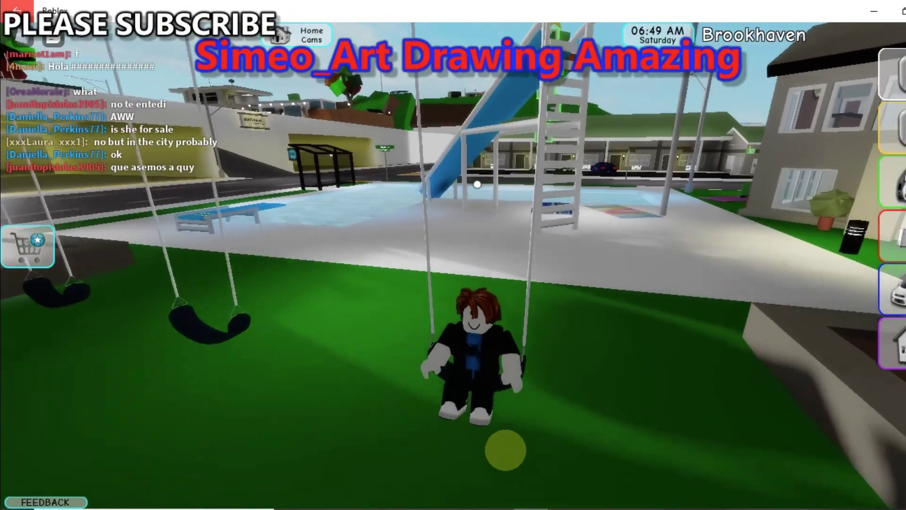
pyautogui.press('Right')
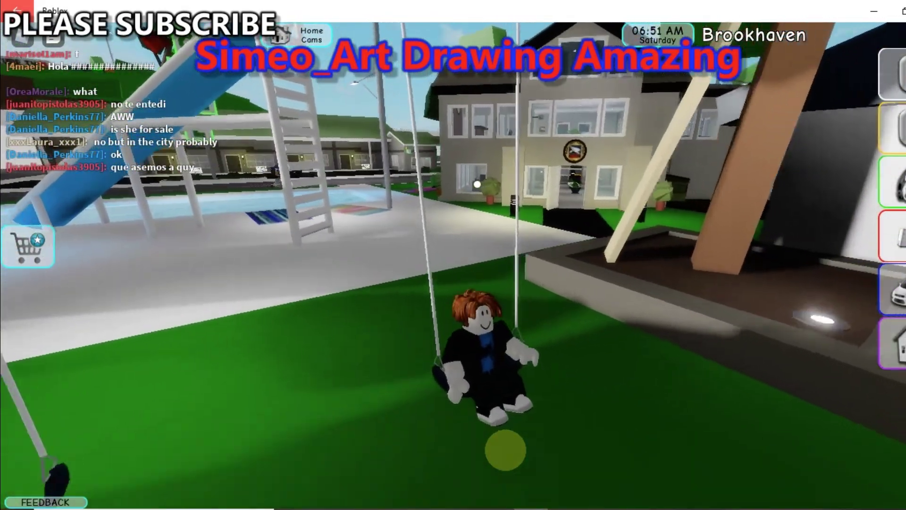
pyautogui.press('Right')
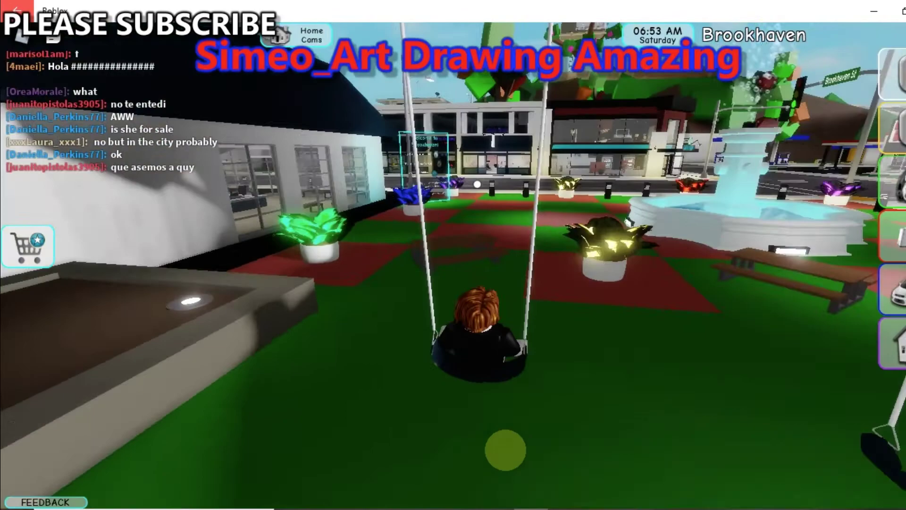
pyautogui.press('Right')
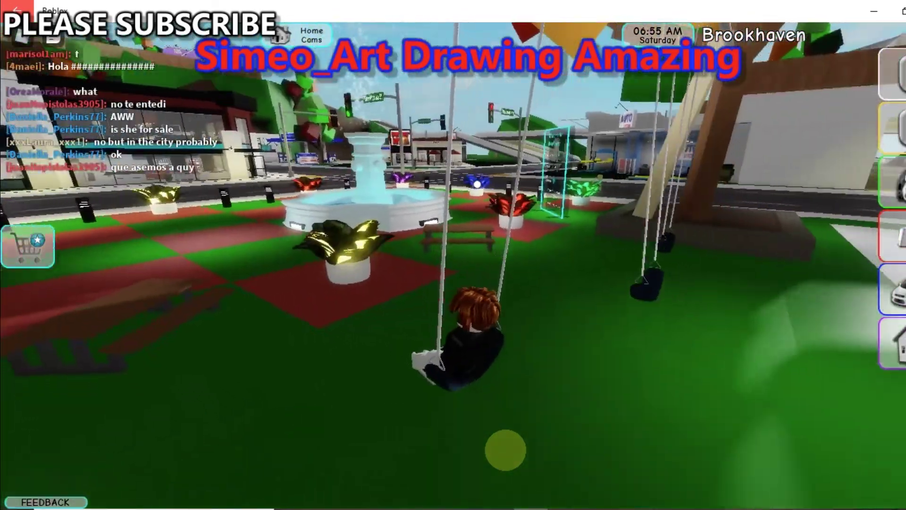
pyautogui.press('Right')
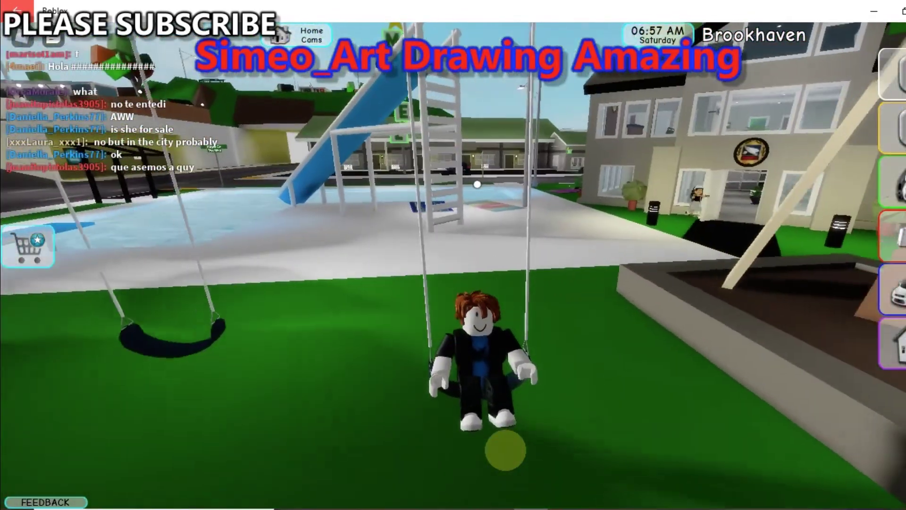